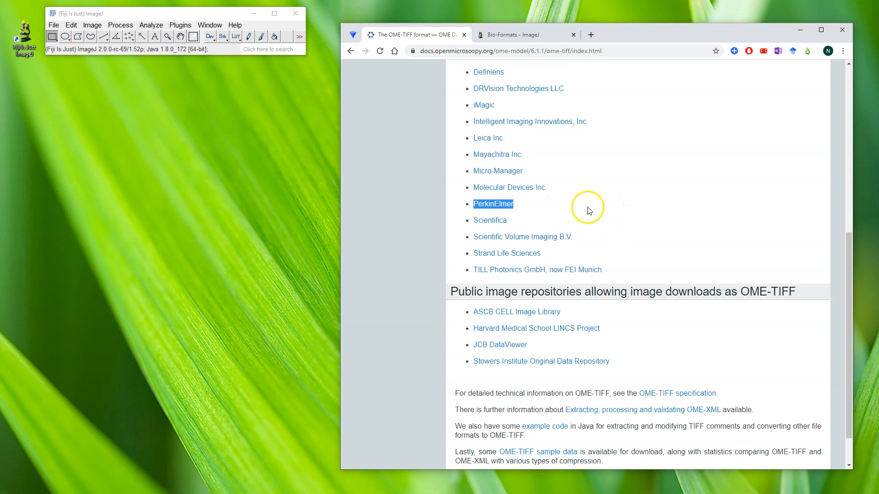
Review the OME-TIFF format page and the Bio-Formats Exporter page's OME-TIFF extensions and file size limit note.
scroll(589, 209, up, 8)
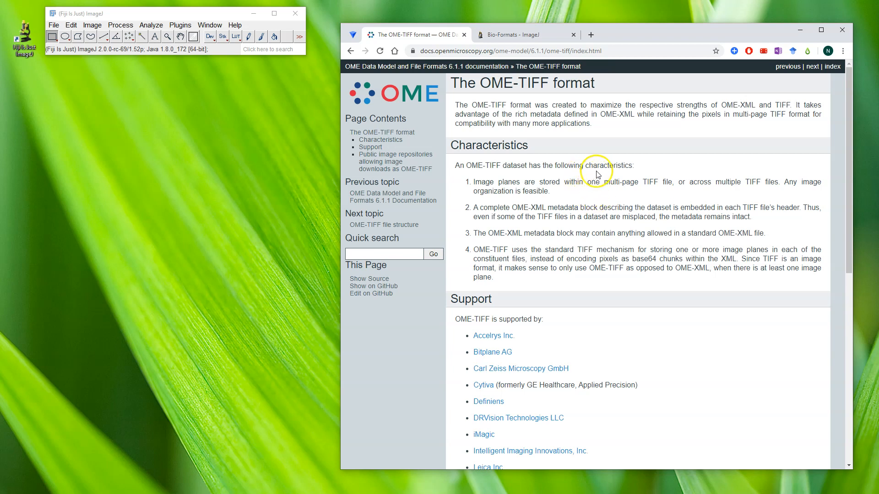
click(498, 38)
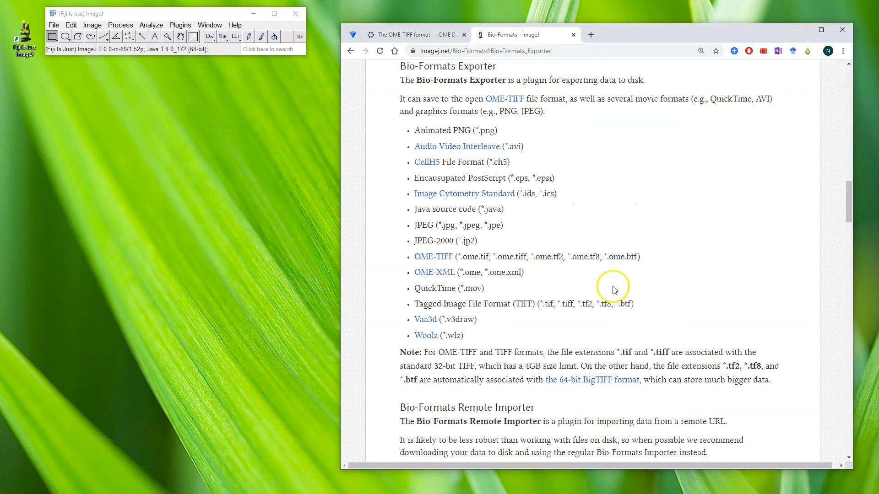
drag(637, 255, 609, 256)
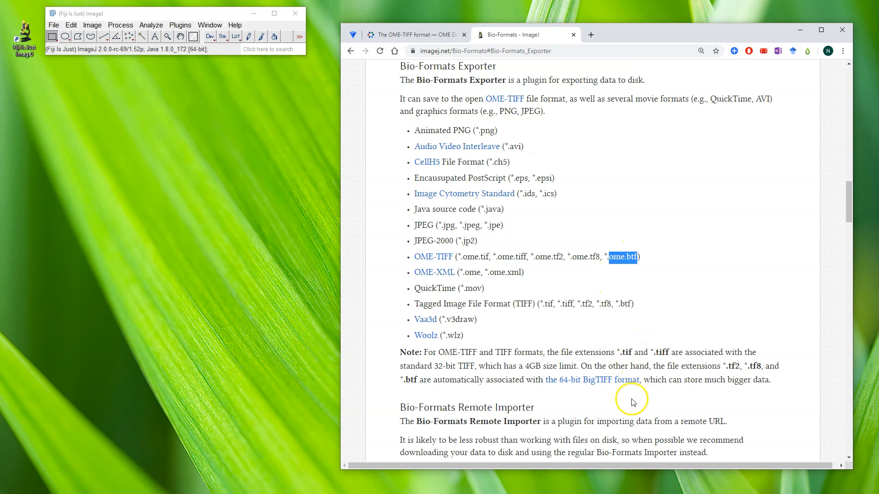
drag(543, 366, 528, 366)
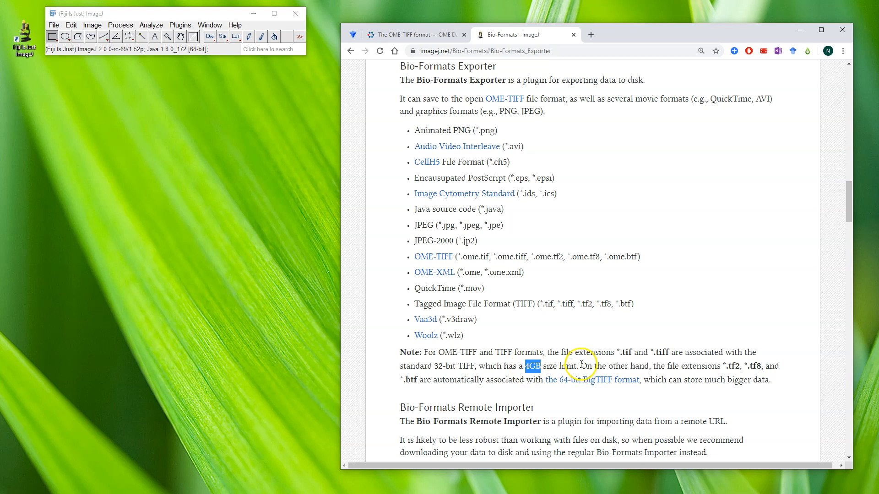
click(601, 366)
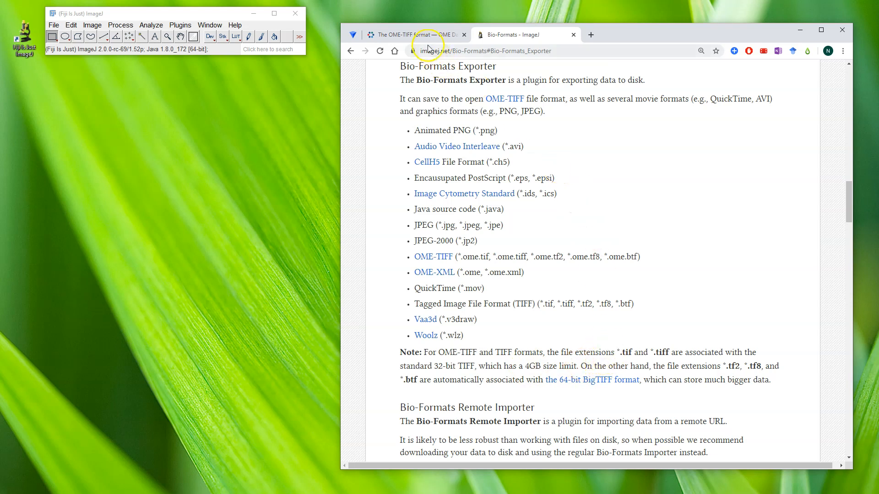
Switch from the browser to Fiji and import cells_20x_bgrdic_09.oib from the ometif folder as a hyperstack in Colorized color mode.
drag(878, 154, 657, 143)
click(799, 30)
drag(598, 133, 639, 151)
drag(553, 342, 174, 51)
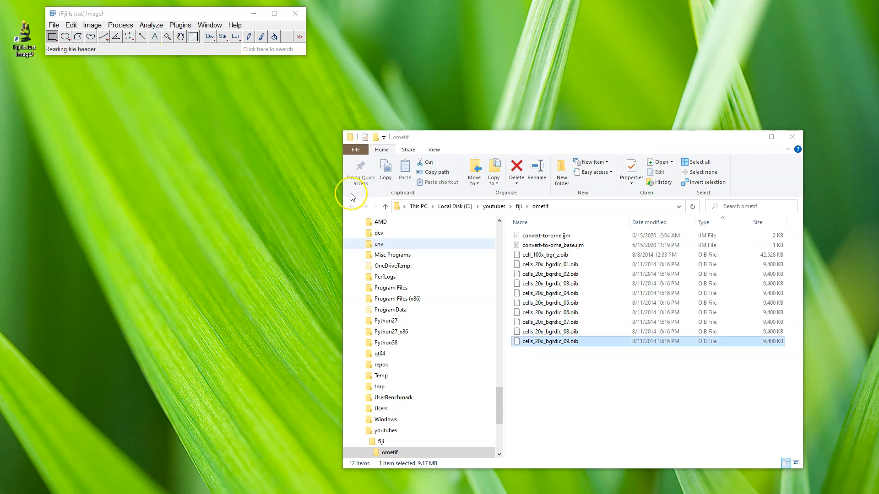
click(352, 256)
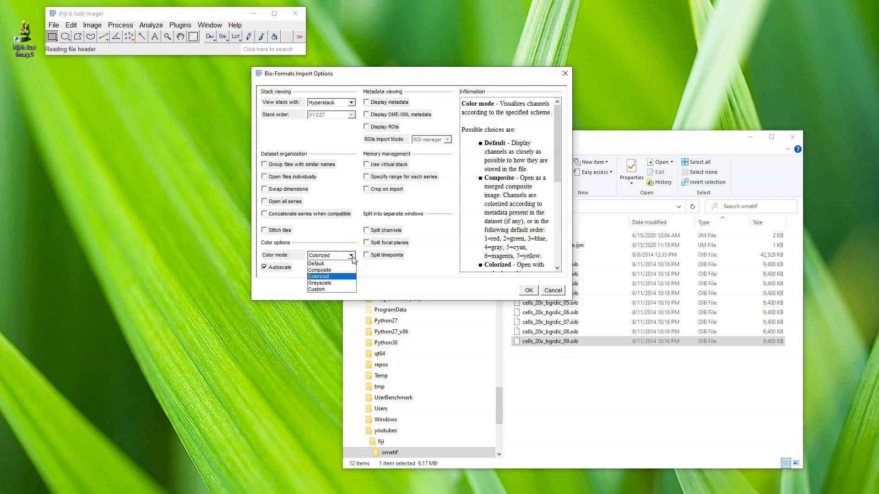
click(336, 277)
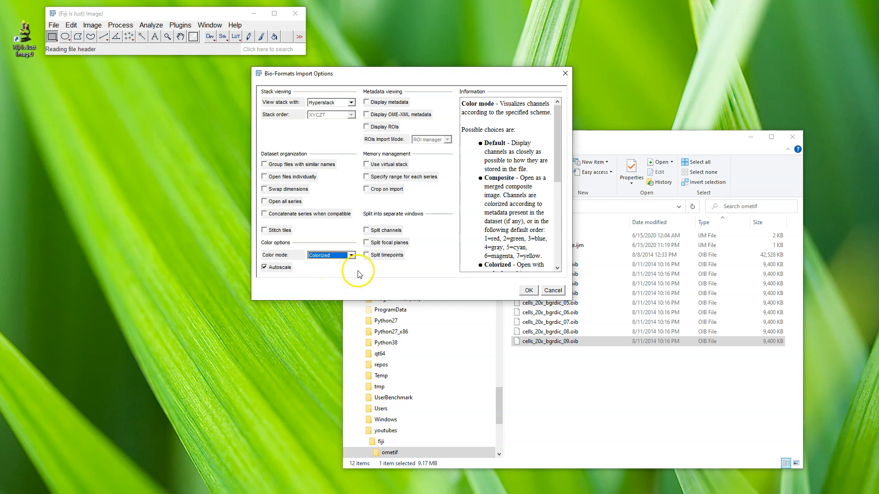
click(529, 290)
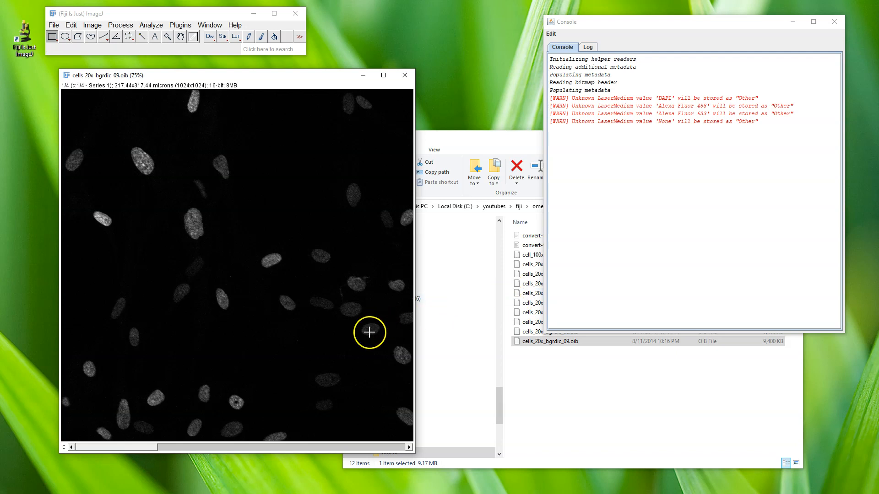
Open the Bio-Formats Plugins Shortcut Window and place it between the image and the console.
mouse_move(191, 448)
mouse_down()
mouse_move(364, 448)
mouse_move(191, 448)
mouse_up()
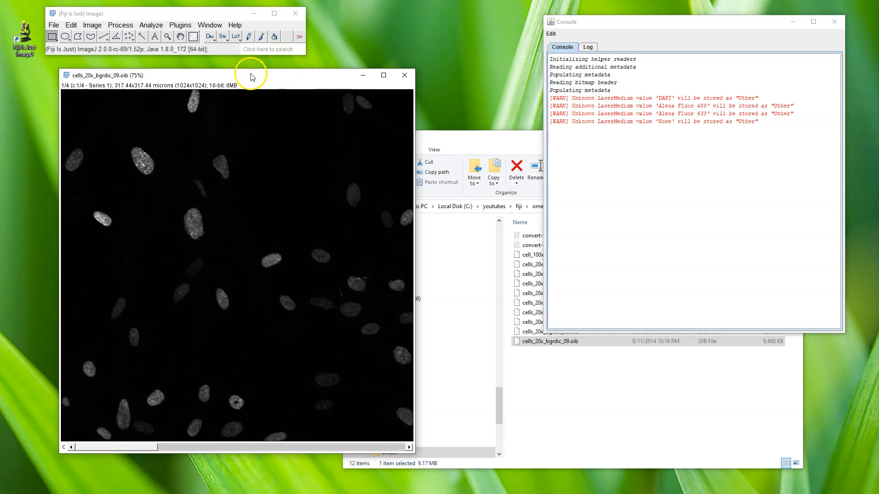
click(53, 25)
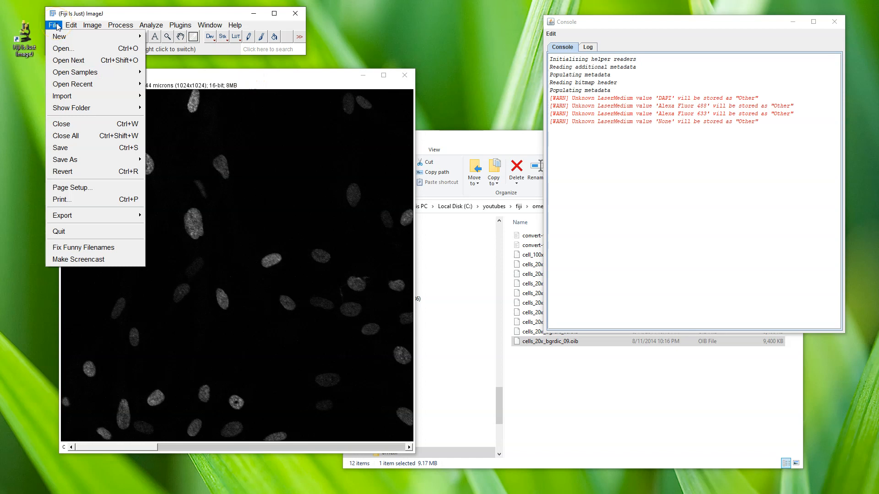
mouse_move(102, 159)
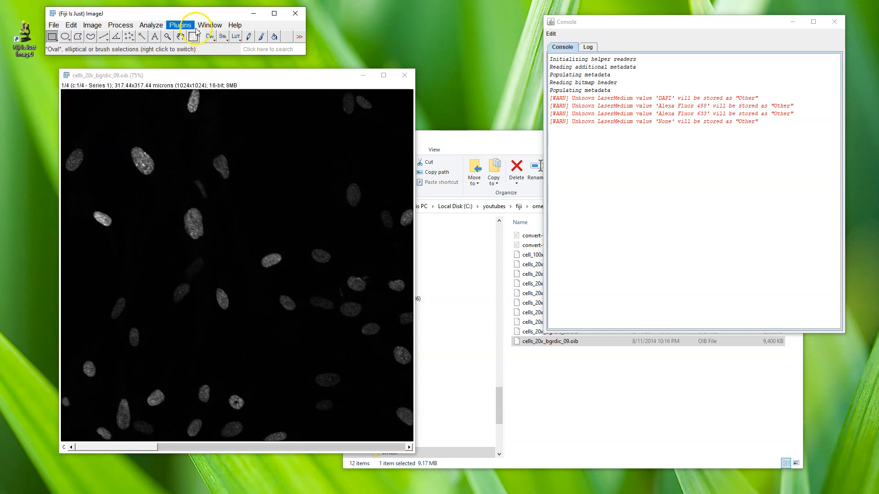
mouse_move(176, 26)
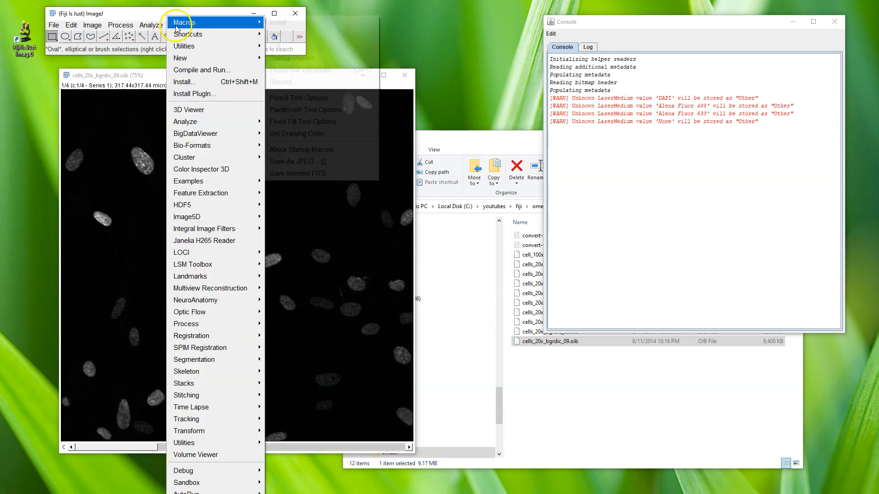
mouse_move(236, 146)
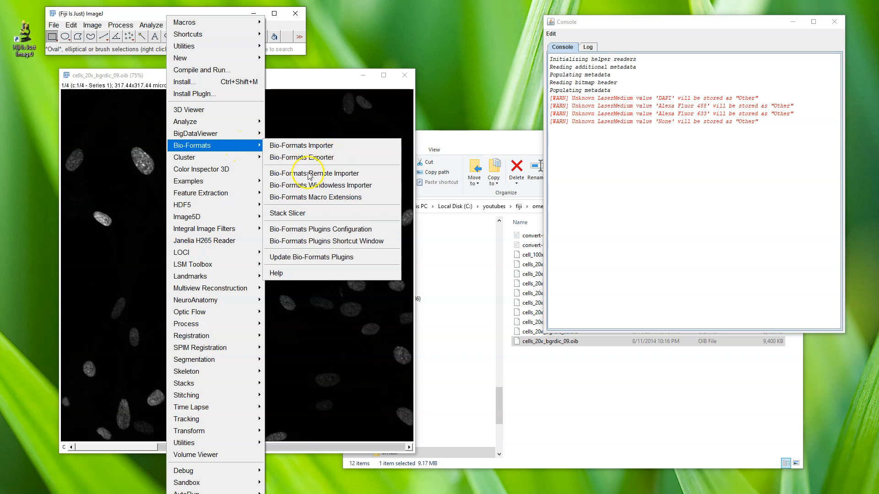
click(386, 242)
drag(152, 70, 452, 17)
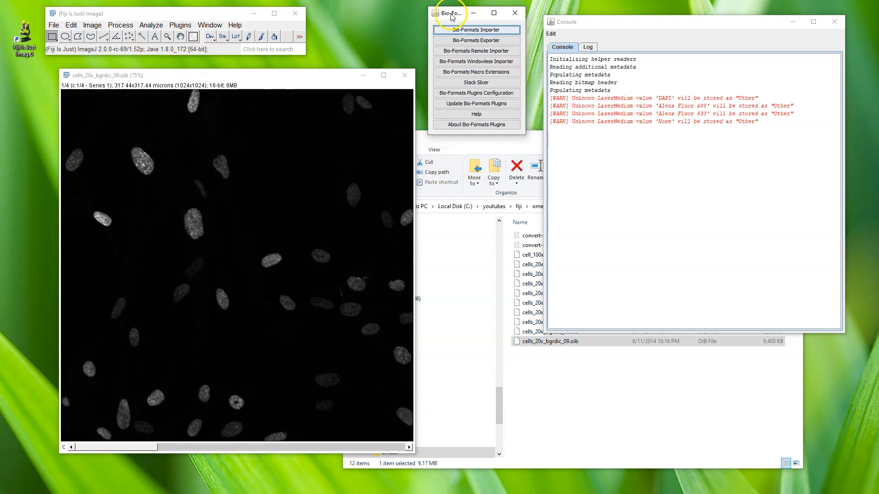
Try to export the image with the Bio-Formats Exporter as xy using the OME-TIFF file type, then dismiss the log.
click(478, 43)
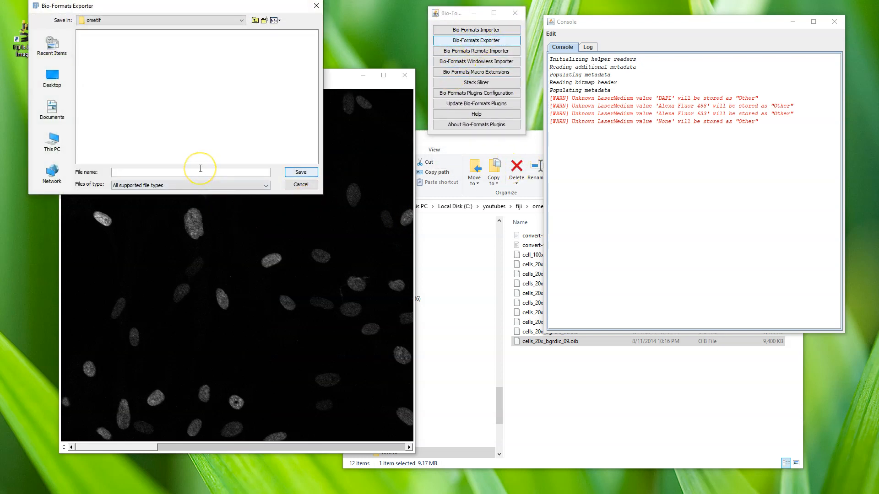
text(xy)
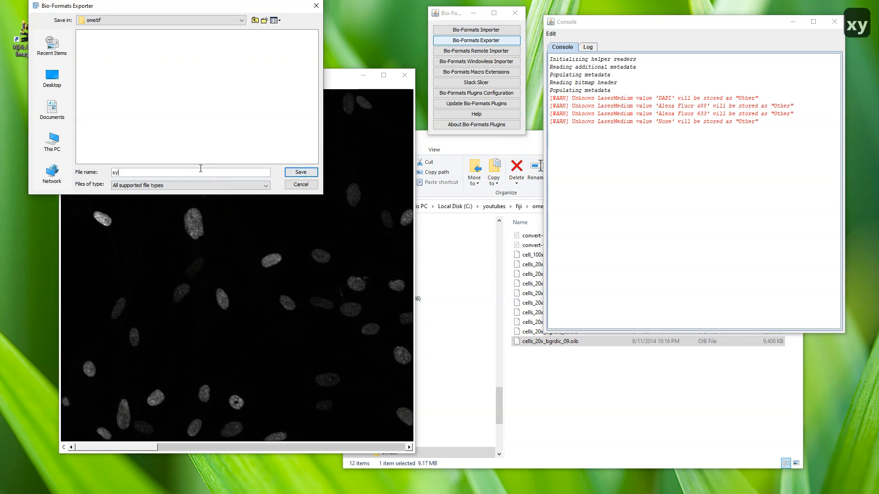
click(255, 185)
drag(266, 204, 265, 226)
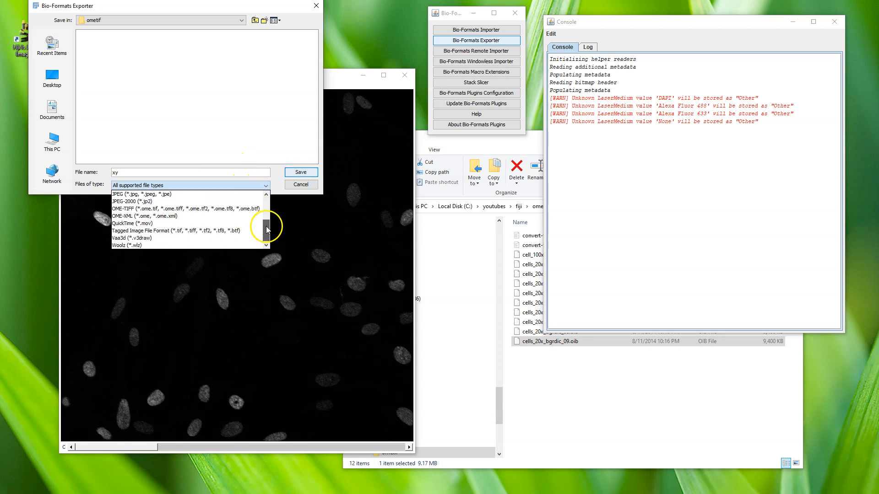
click(216, 208)
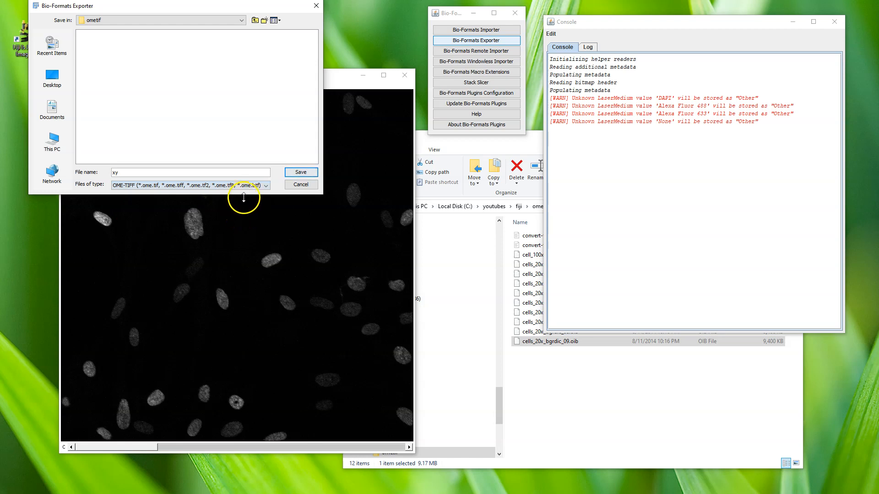
click(301, 172)
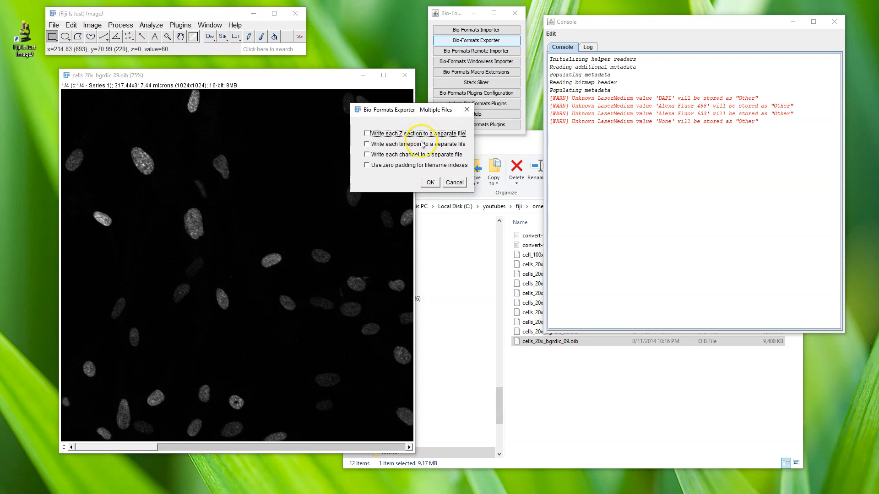
click(430, 183)
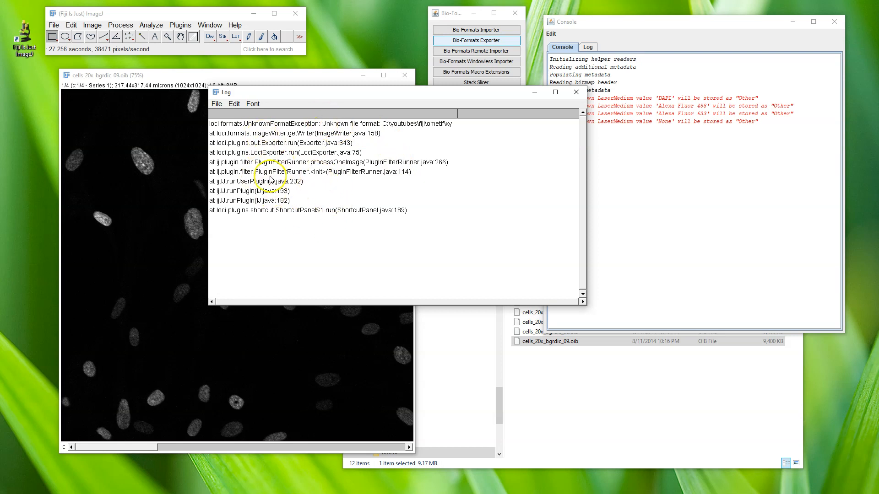
click(253, 126)
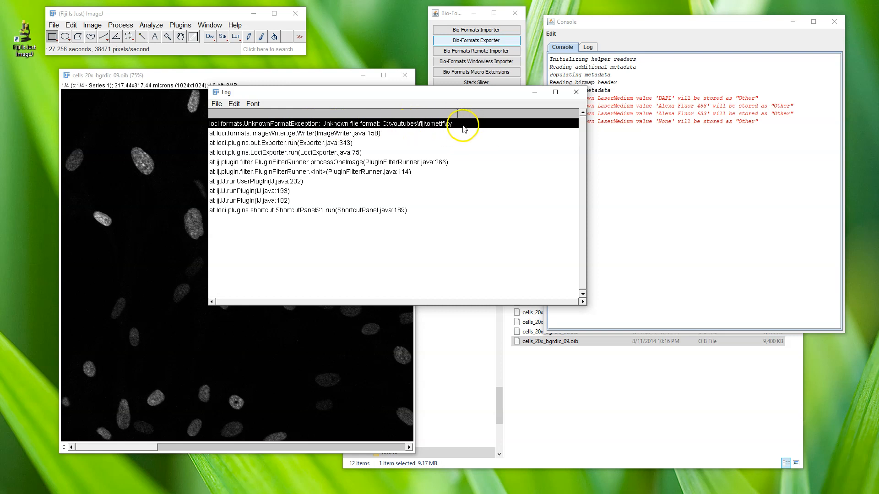
click(574, 94)
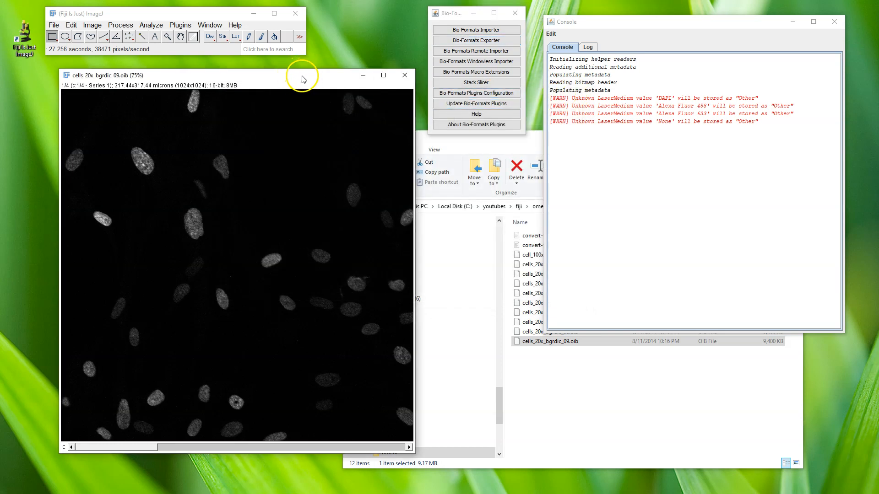
Export the image with the Bio-Formats Exporter as xy.ome.tif in the ometif folder, unsplit and uncompressed, with ROIs exported.
click(497, 42)
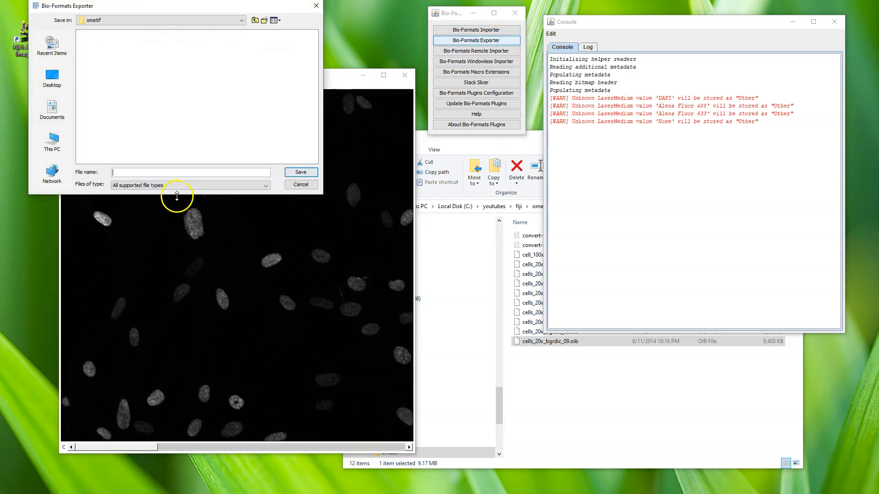
text(xy)
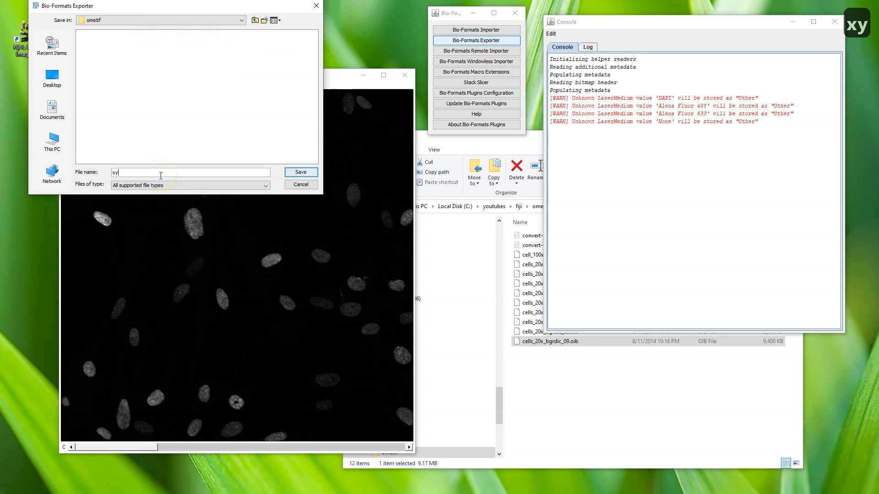
text(.ome)
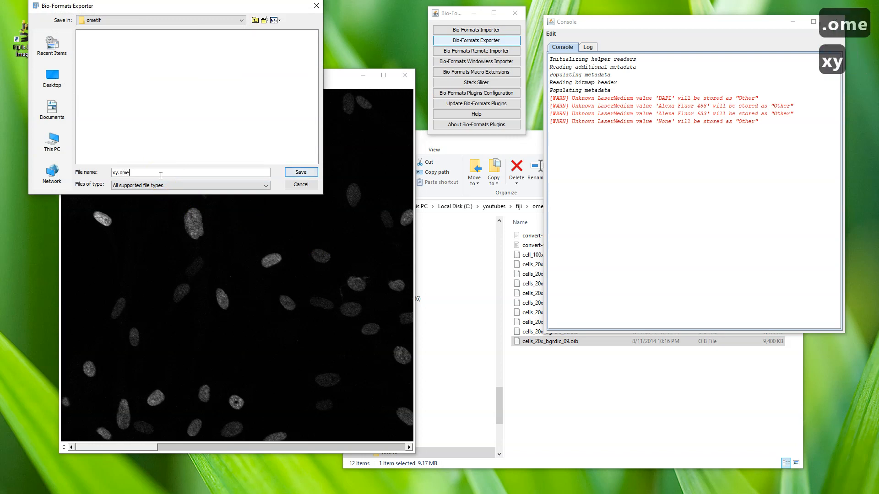
text(.tif)
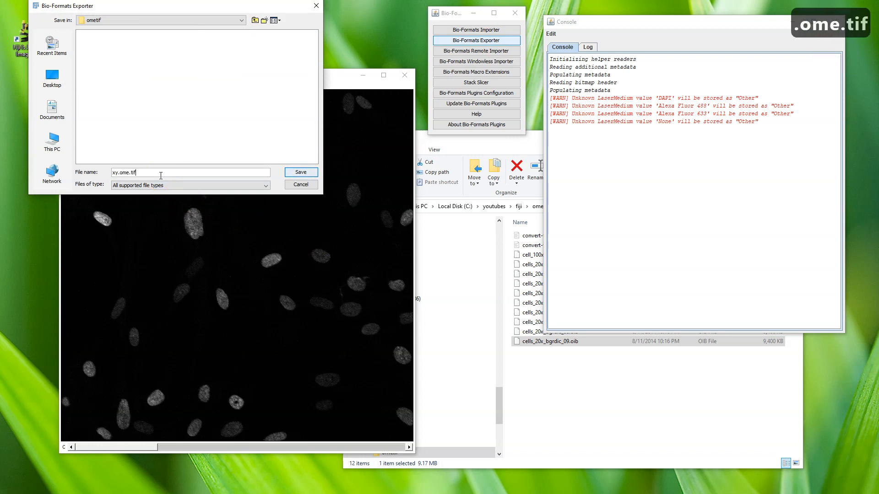
key(Return)
key(Return)
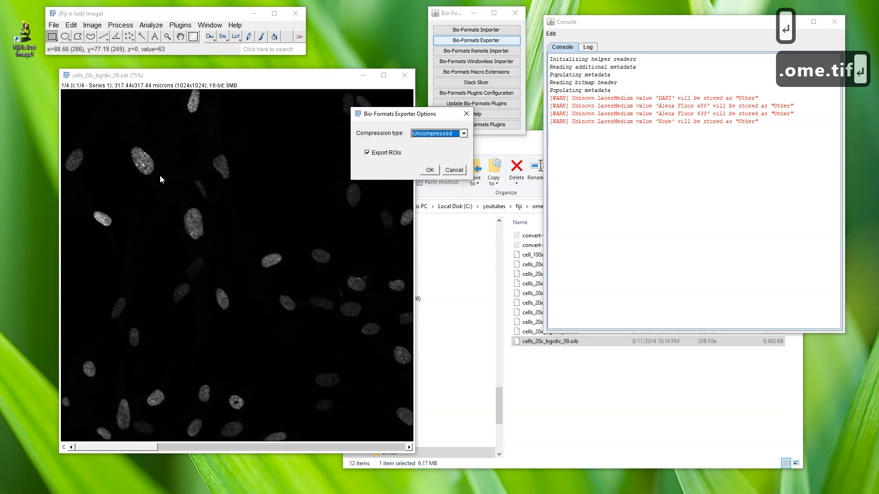
click(435, 134)
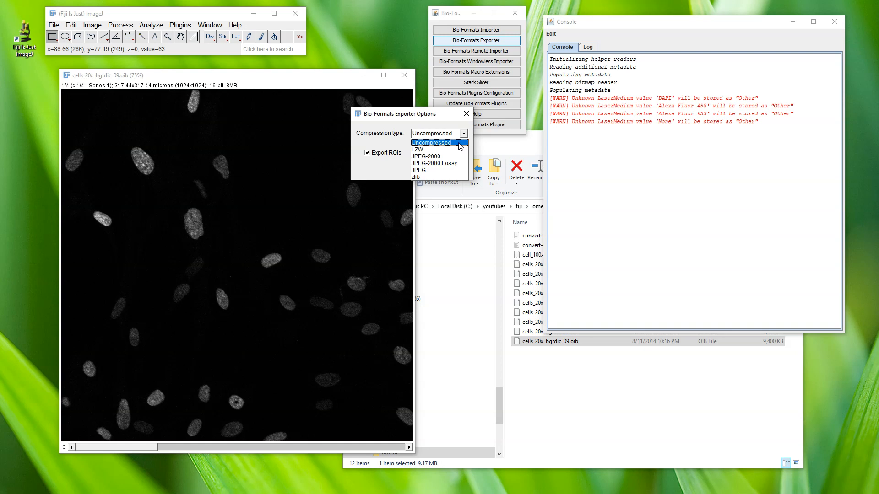
click(458, 144)
click(435, 171)
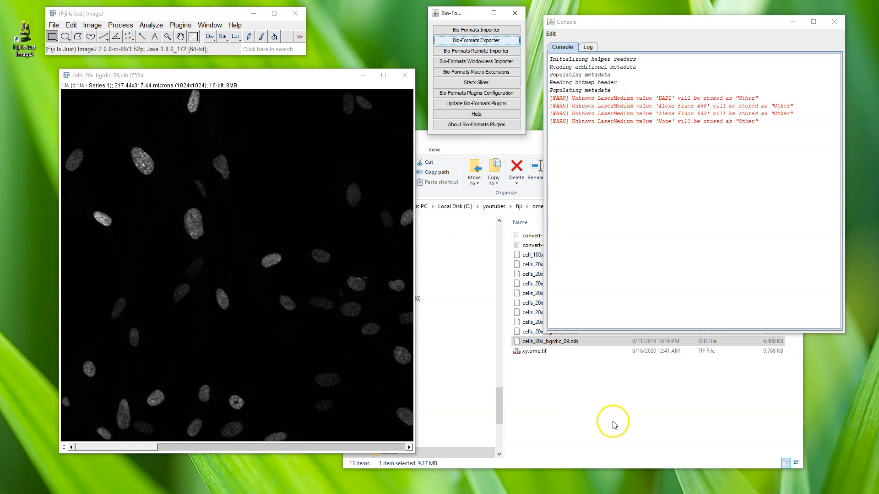
Select xy.ome.tif in the ometif folder to check the exported file.
click(590, 418)
click(526, 355)
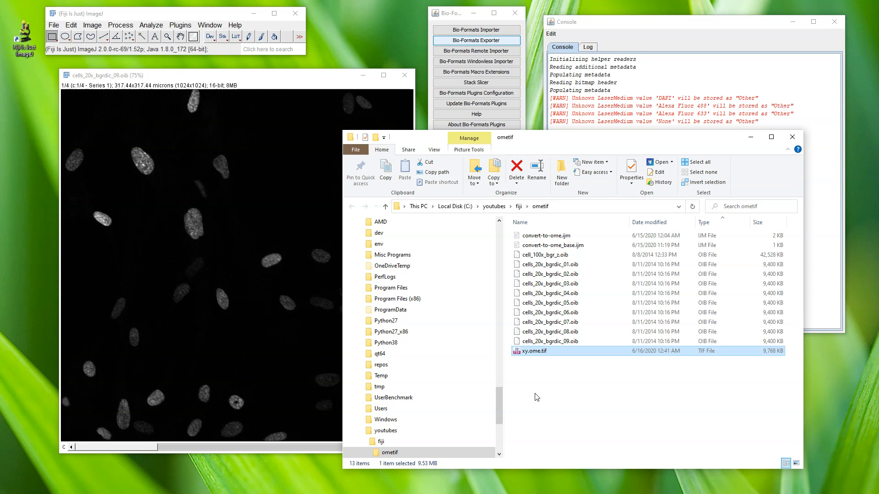
click(534, 390)
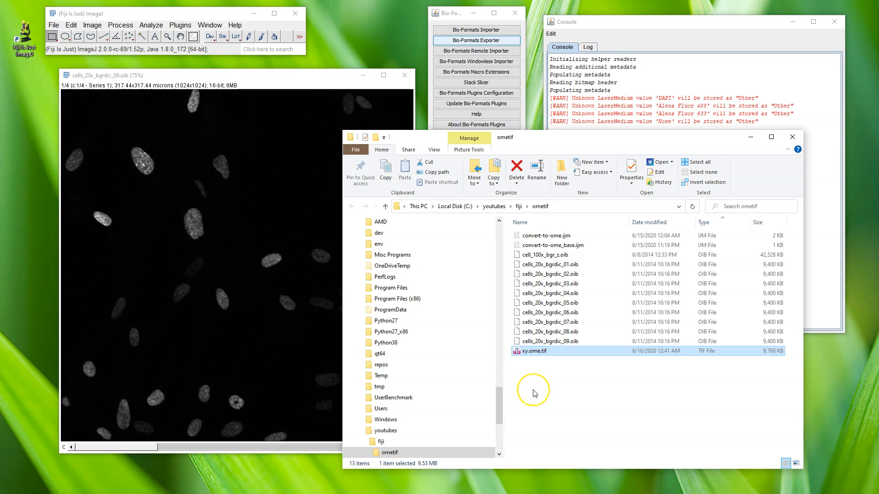